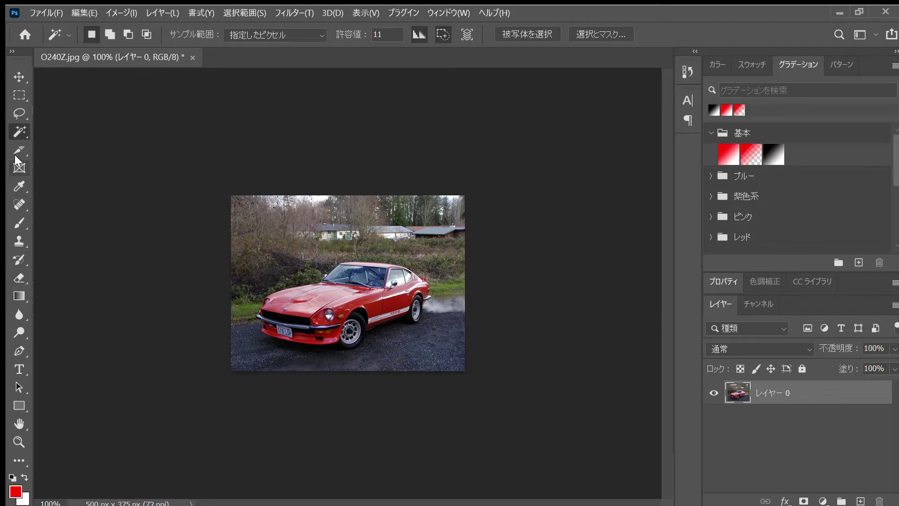
Step: Start a Pen tool path at the rear tyre's back edge and trace its curved lower outline up to the side sill
{"action": "left_click", "coordinate": [14, 347]}
{"action": "scroll", "coordinate": [416, 389], "scroll_direction": "up", "scroll_amount": 4}
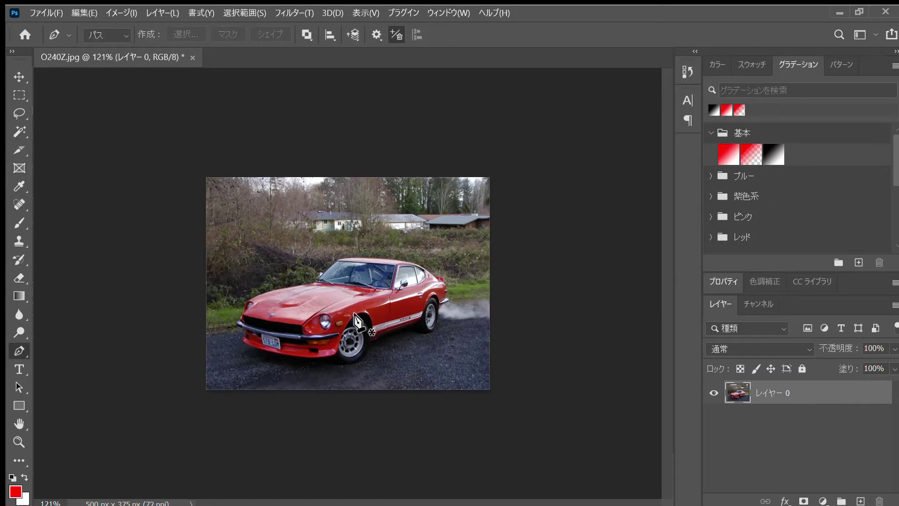
{"action": "scroll", "coordinate": [429, 364], "scroll_direction": "up", "scroll_amount": 5}
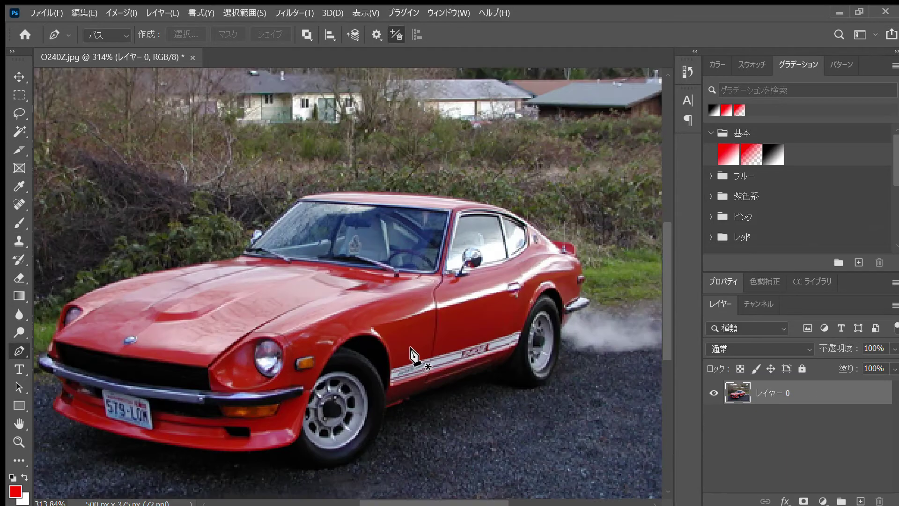
{"action": "scroll", "coordinate": [475, 337], "scroll_direction": "up", "scroll_amount": 2}
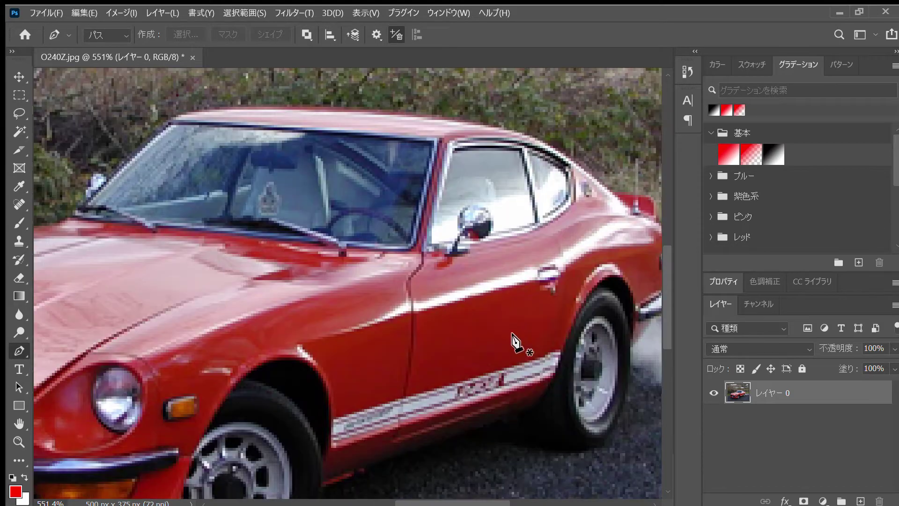
{"action": "scroll", "coordinate": [533, 336], "scroll_direction": "up", "scroll_amount": 3}
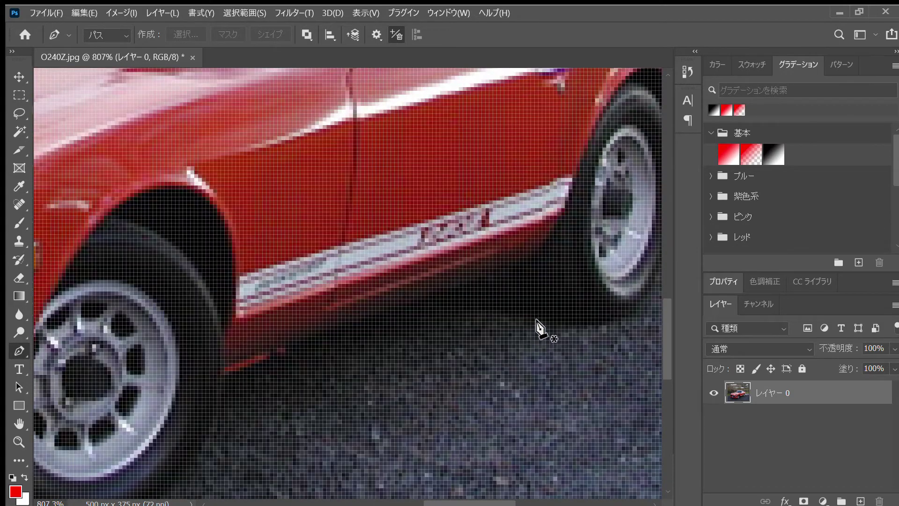
{"action": "scroll", "coordinate": [568, 316], "scroll_direction": "down", "scroll_amount": 1}
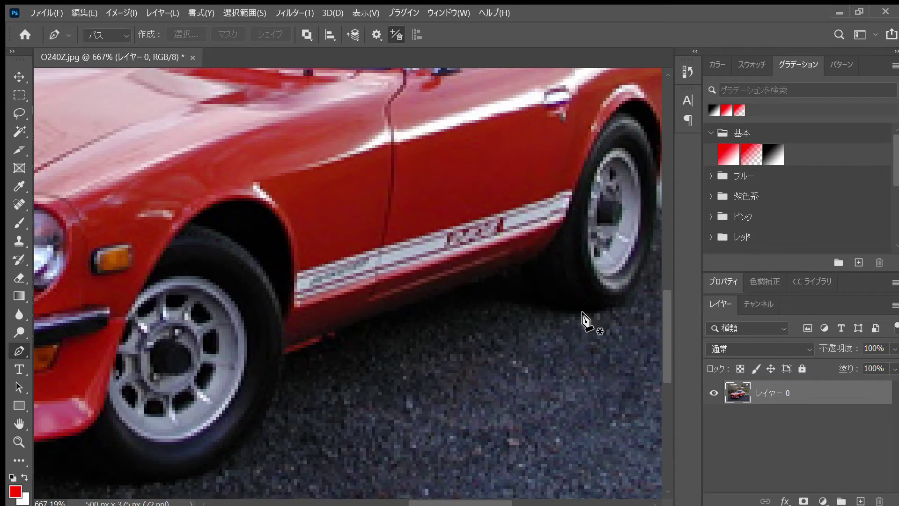
{"action": "scroll", "coordinate": [643, 237], "scroll_direction": "right", "scroll_amount": 1}
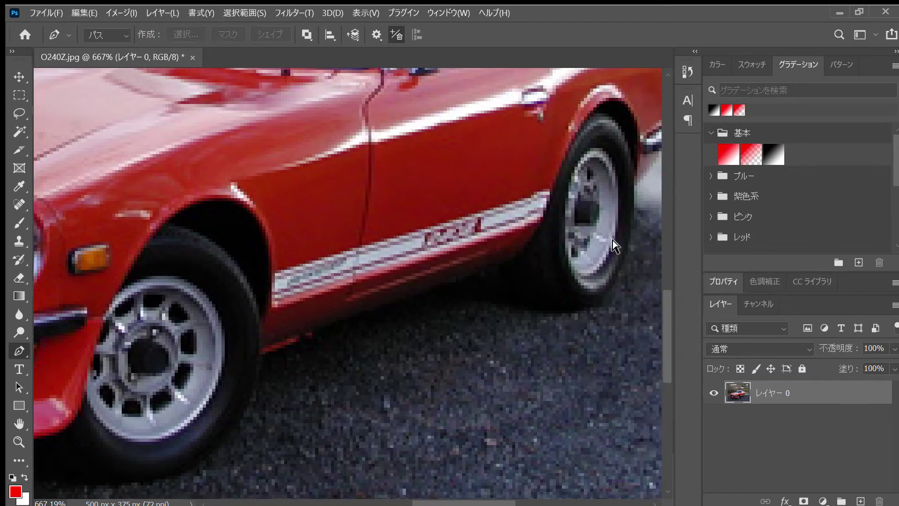
{"action": "left_click", "coordinate": [633, 188]}
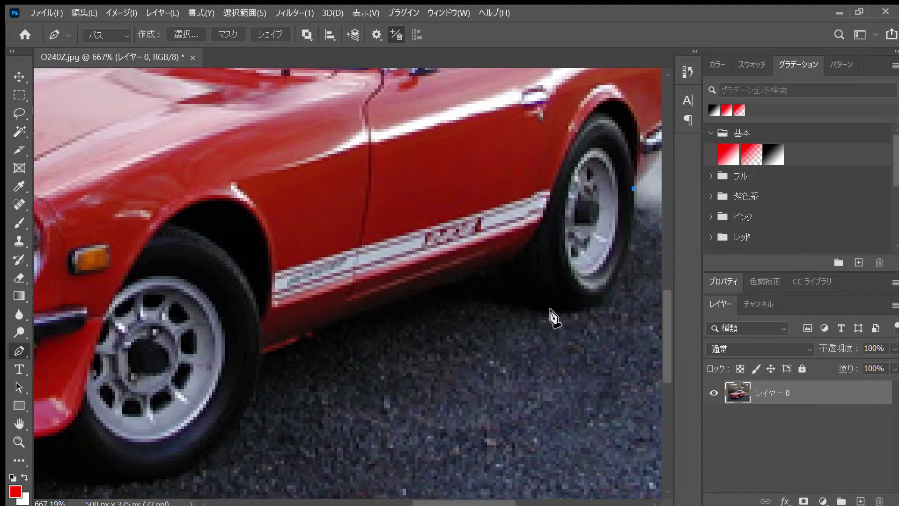
{"action": "left_click_drag", "start_coordinate": [553, 313], "coordinate": [460, 310]}
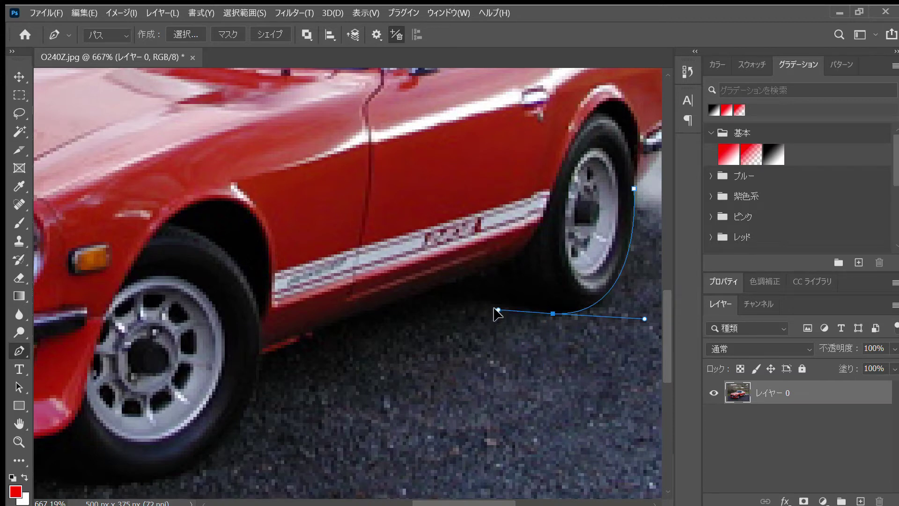
{"action": "left_click_drag", "start_coordinate": [499, 312], "coordinate": [500, 311]}
{"action": "mouse_move", "coordinate": [503, 264]}
{"action": "left_mouse_down"}
{"action": "mouse_move", "coordinate": [509, 254]}
{"action": "mouse_move", "coordinate": [499, 246]}
{"action": "left_mouse_up"}
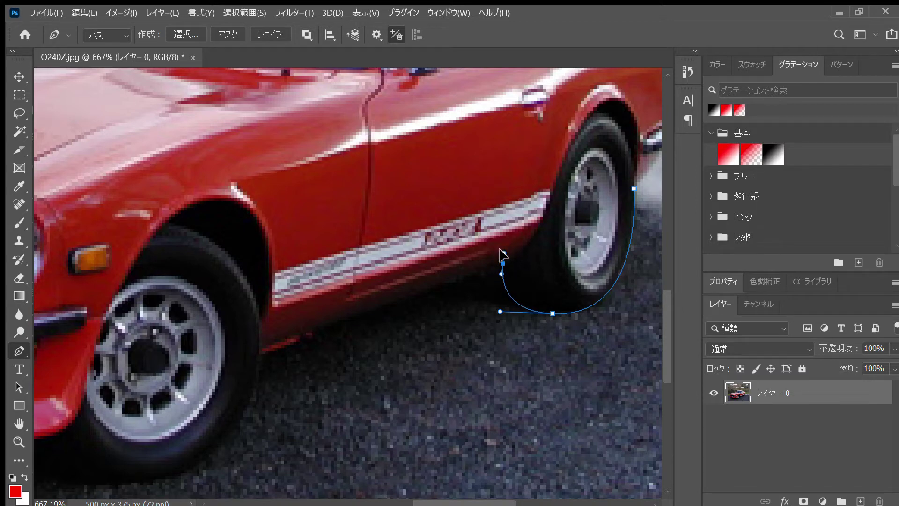
{"action": "left_click_drag", "start_coordinate": [504, 255], "coordinate": [484, 273]}
Step: Continue the path along the underside of the side sill to the back edge of the front tyre
{"action": "left_click", "coordinate": [318, 332]}
{"action": "left_click", "coordinate": [312, 338]}
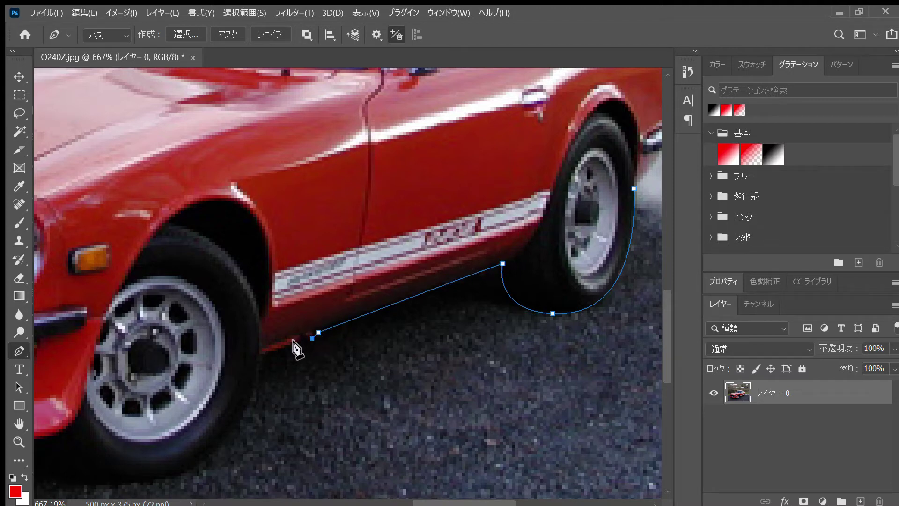
{"action": "left_click", "coordinate": [258, 357]}
Step: Trace the path in curves around the bottom of the front tyre to the corner of the front spoiler
{"action": "scroll", "coordinate": [281, 373], "scroll_direction": "down", "scroll_amount": 1}
{"action": "scroll", "coordinate": [237, 385], "scroll_direction": "left", "scroll_amount": 7}
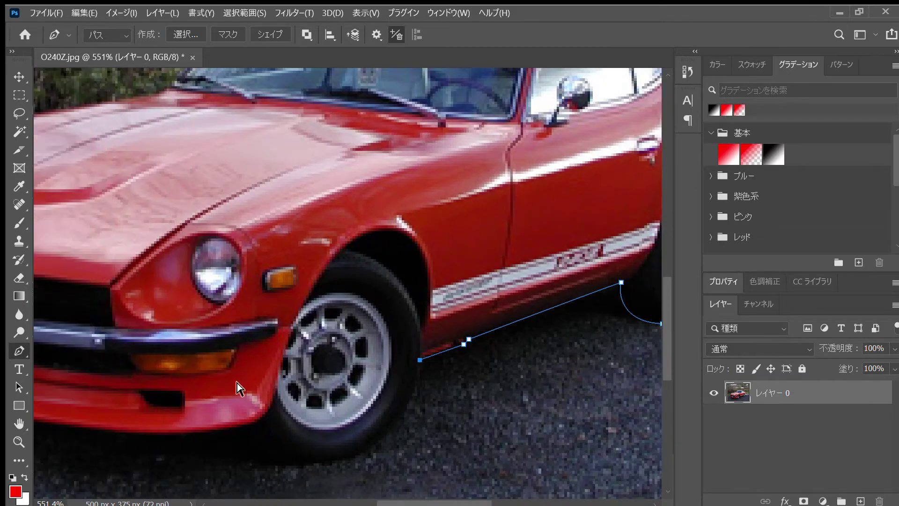
{"action": "scroll", "coordinate": [240, 387], "scroll_direction": "down", "scroll_amount": 4}
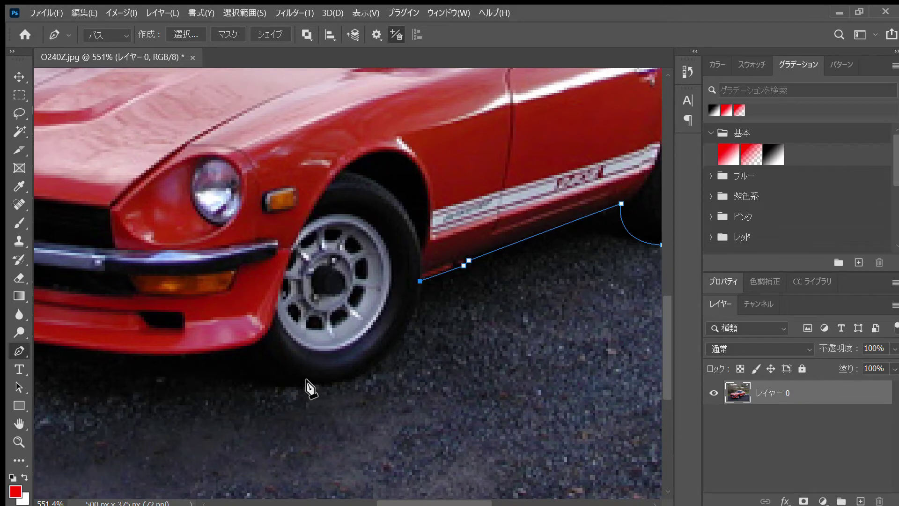
{"action": "left_click_drag", "start_coordinate": [311, 382], "coordinate": [257, 382]}
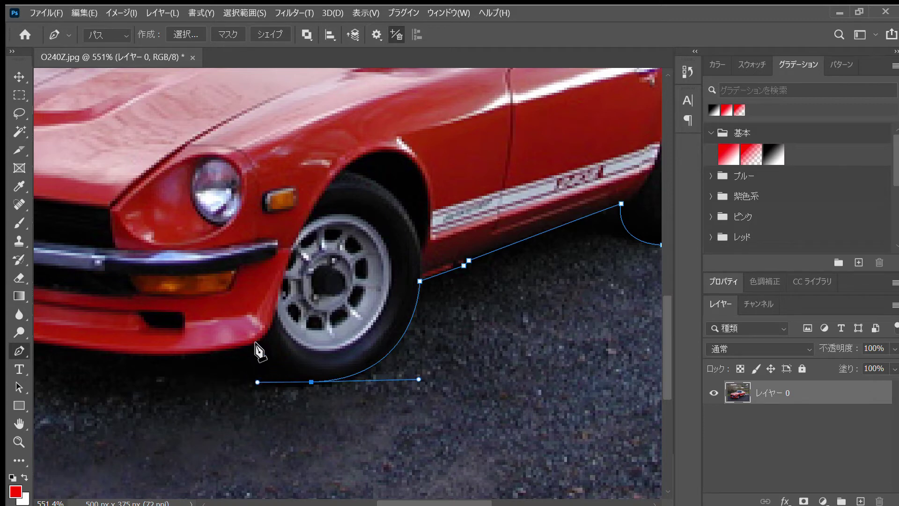
{"action": "left_click_drag", "start_coordinate": [260, 349], "coordinate": [256, 337]}
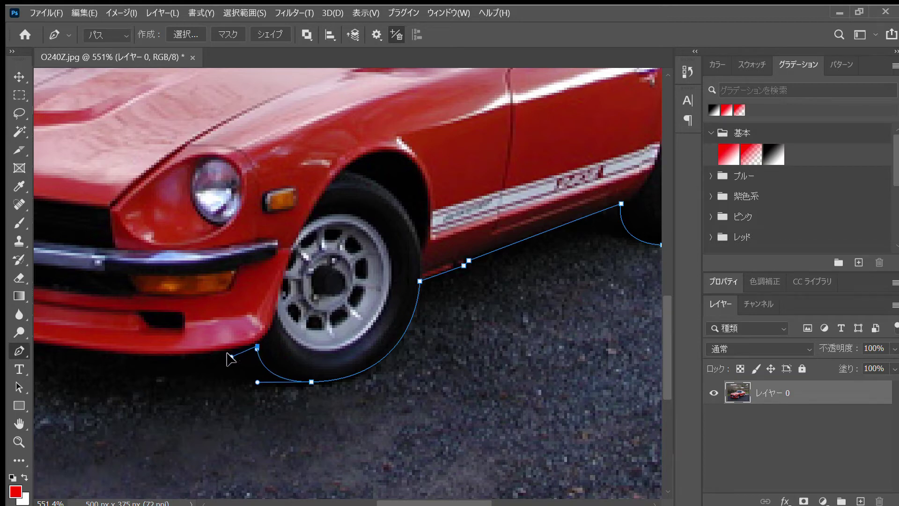
{"action": "scroll", "coordinate": [246, 356], "scroll_direction": "left", "scroll_amount": 5}
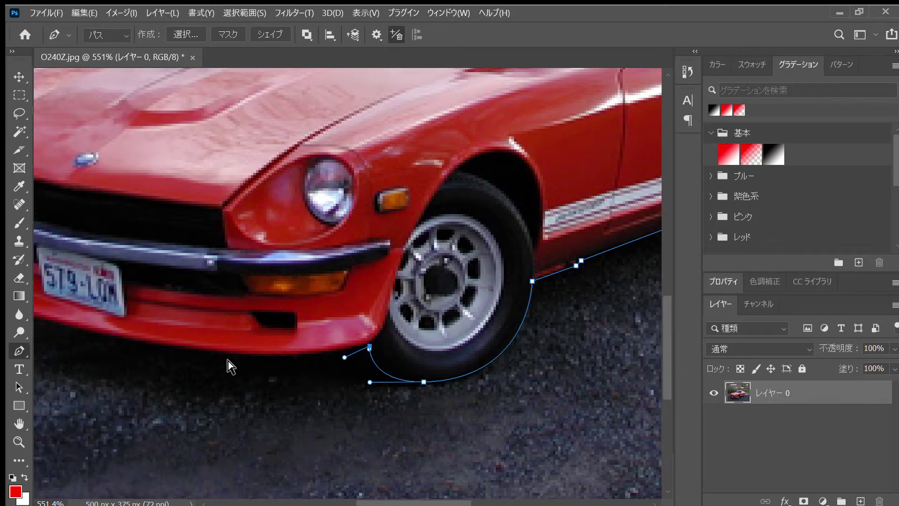
{"action": "scroll", "coordinate": [218, 361], "scroll_direction": "left", "scroll_amount": 2}
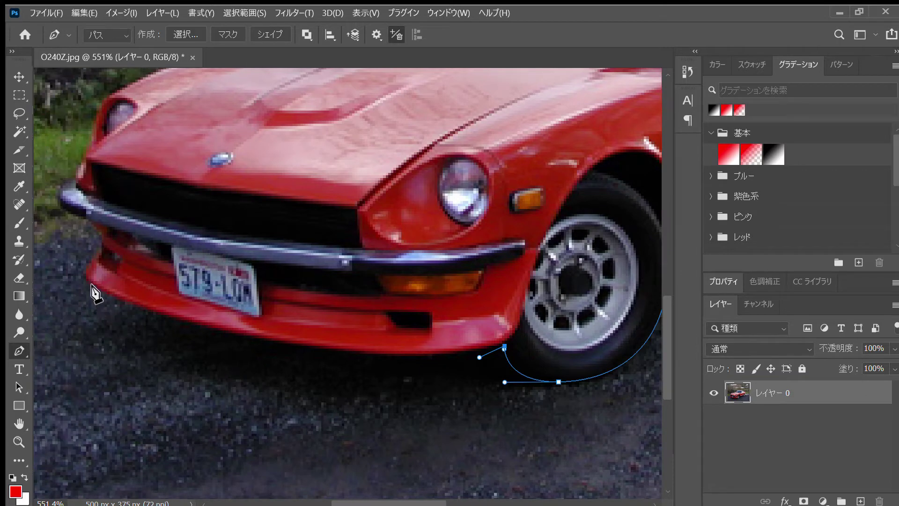
{"action": "left_click_drag", "start_coordinate": [94, 285], "coordinate": [198, 201]}
{"action": "scroll", "coordinate": [274, 226], "scroll_direction": "down", "scroll_amount": 1}
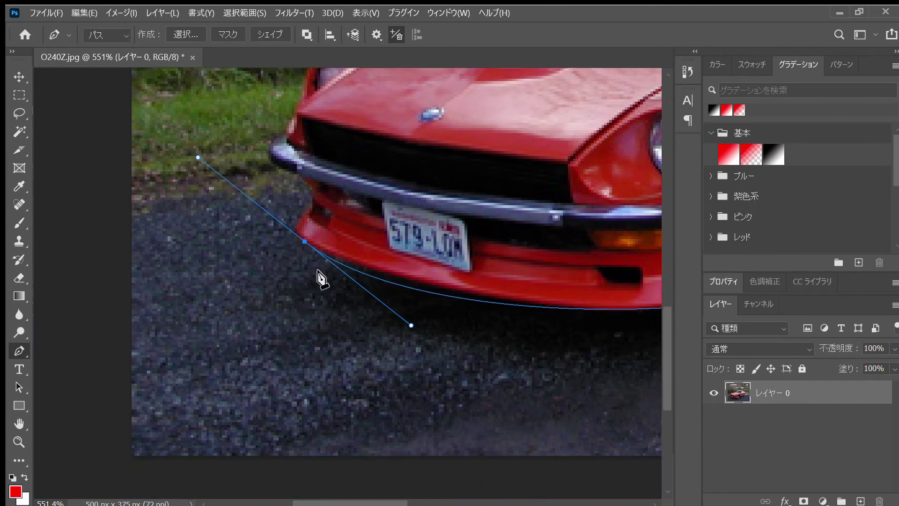
{"action": "scroll", "coordinate": [321, 279], "scroll_direction": "right", "scroll_amount": 3}
{"action": "key", "text": "ctrl+z"}
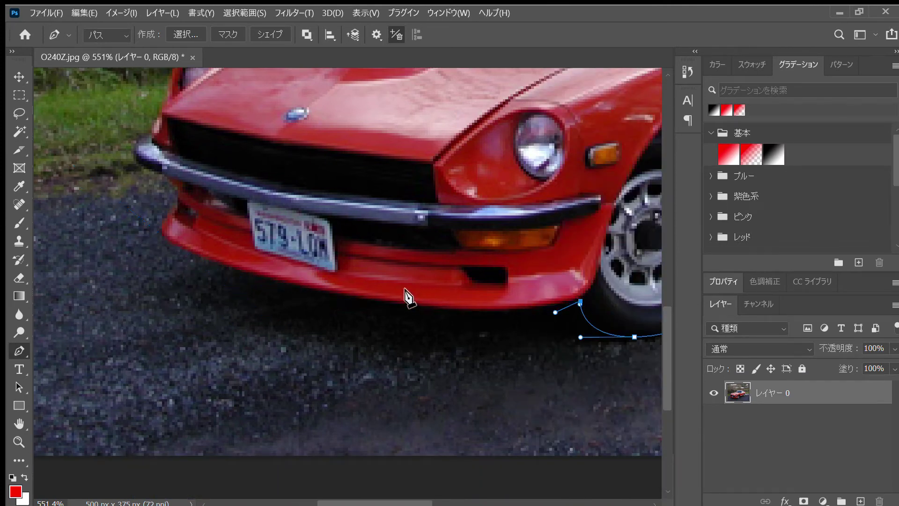
Step: Trace the lower edge of the front spoiler with curved segments to its far corner
{"action": "left_click_drag", "start_coordinate": [375, 301], "coordinate": [307, 290]}
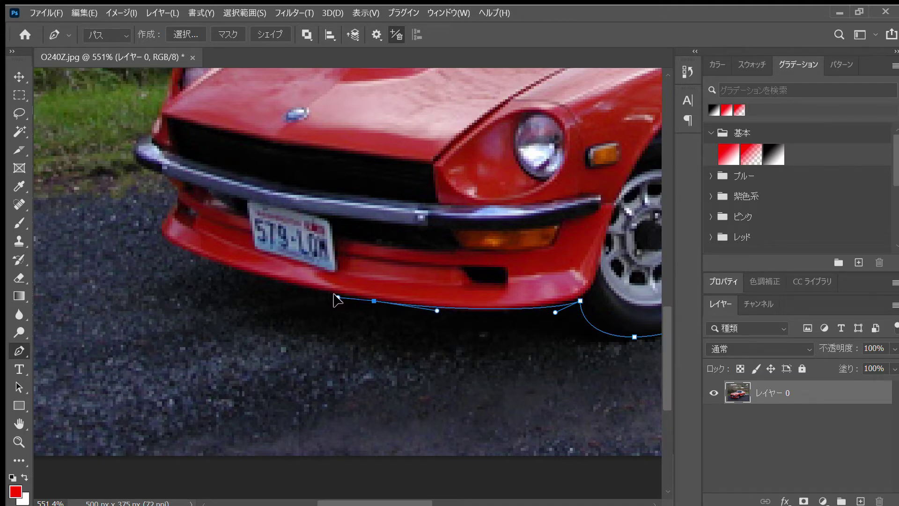
{"action": "left_click", "coordinate": [265, 277]}
{"action": "left_click_drag", "start_coordinate": [161, 228], "coordinate": [167, 207]}
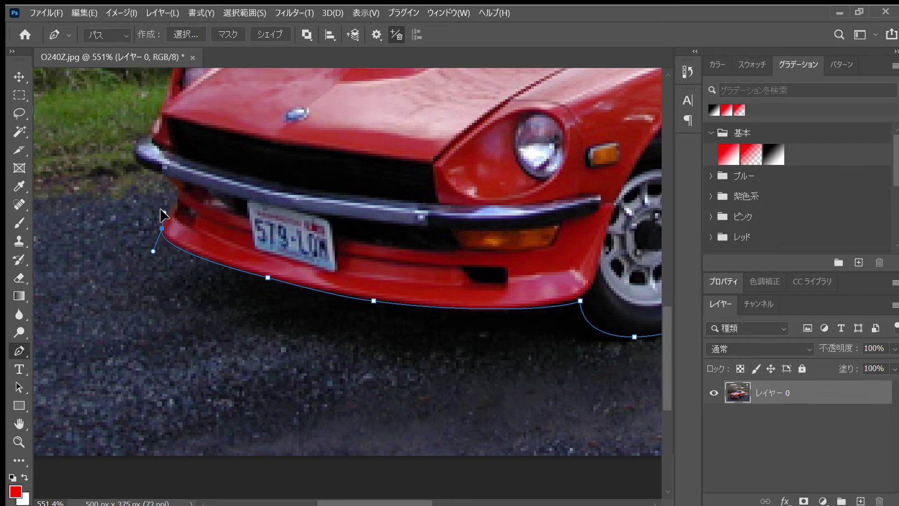
Step: Continue the path up the spoiler's end and around the outer tip of the chrome front bumper
{"action": "left_click_drag", "start_coordinate": [160, 209], "coordinate": [180, 203]}
{"action": "left_click", "coordinate": [178, 189]}
{"action": "left_click", "coordinate": [165, 177]}
{"action": "left_click_drag", "start_coordinate": [149, 133], "coordinate": [151, 113]}
Step: Extend the path up the car's nose and around the far headlight to the start of the hood edge
{"action": "scroll", "coordinate": [161, 106], "scroll_direction": "up", "scroll_amount": 3}
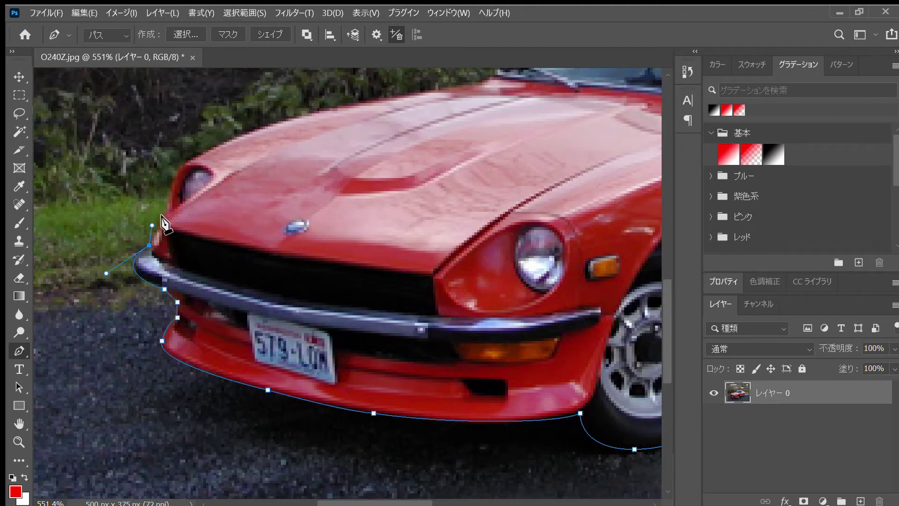
{"action": "left_click_drag", "start_coordinate": [164, 209], "coordinate": [167, 201]}
{"action": "key", "text": "ctrl+z"}
{"action": "left_click", "coordinate": [162, 224]}
{"action": "left_click_drag", "start_coordinate": [170, 205], "coordinate": [169, 193]}
{"action": "left_click_drag", "start_coordinate": [207, 147], "coordinate": [218, 140]}
{"action": "key", "text": "ctrl+z"}
{"action": "left_click_drag", "start_coordinate": [179, 164], "coordinate": [181, 162]}
{"action": "left_click_drag", "start_coordinate": [194, 148], "coordinate": [199, 151]}
Step: Trace the far edge of the hood to the windshield base and outline the far-side mirror
{"action": "left_click_drag", "start_coordinate": [470, 85], "coordinate": [436, 83]}
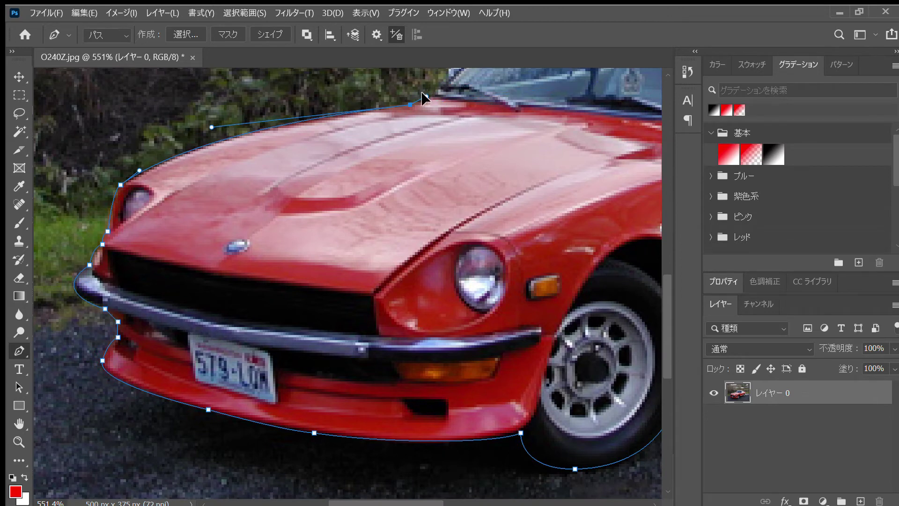
{"action": "left_click", "coordinate": [427, 96]}
{"action": "scroll", "coordinate": [436, 100], "scroll_direction": "up", "scroll_amount": 3}
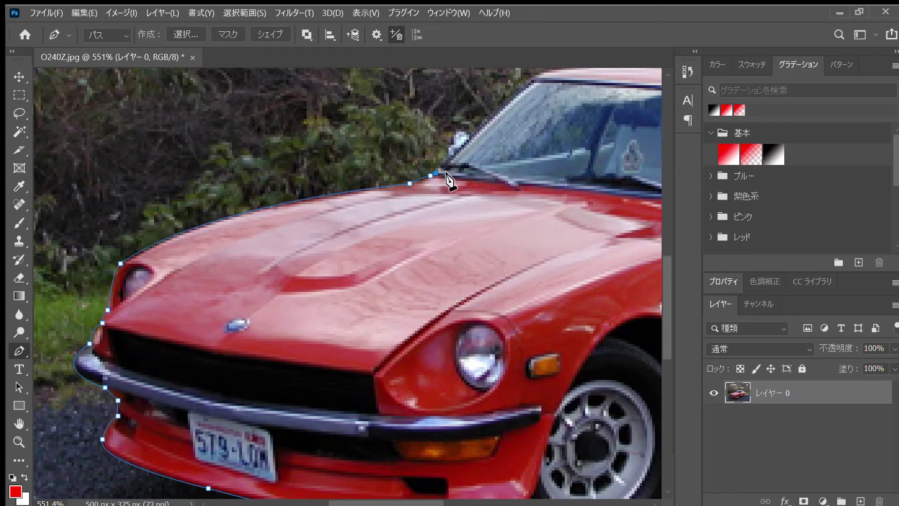
{"action": "left_click", "coordinate": [449, 158]}
{"action": "left_click", "coordinate": [456, 127]}
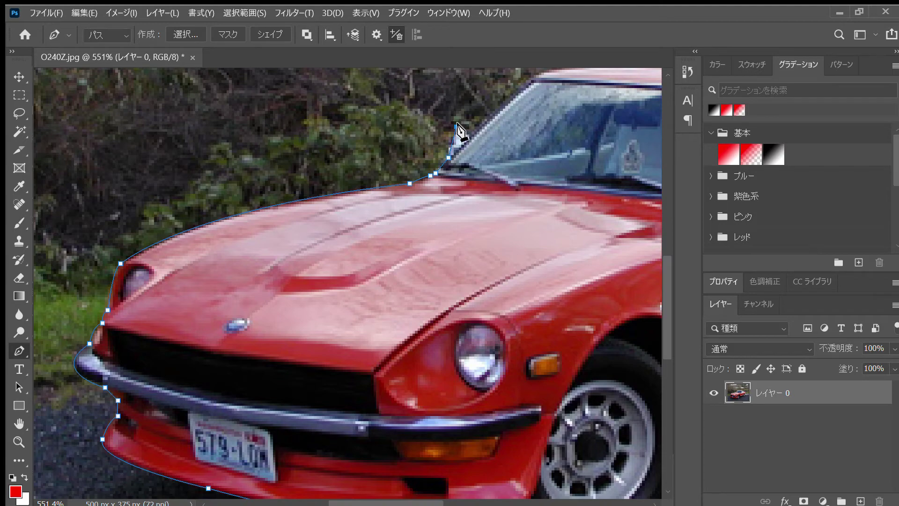
{"action": "left_click", "coordinate": [461, 126]}
Step: Continue the path up the windshield pillar, over the roof and down the rear slope to the tail
{"action": "scroll", "coordinate": [528, 155], "scroll_direction": "up", "scroll_amount": 2}
{"action": "scroll", "coordinate": [526, 155], "scroll_direction": "down", "scroll_amount": 2}
{"action": "scroll", "coordinate": [525, 129], "scroll_direction": "right", "scroll_amount": 2}
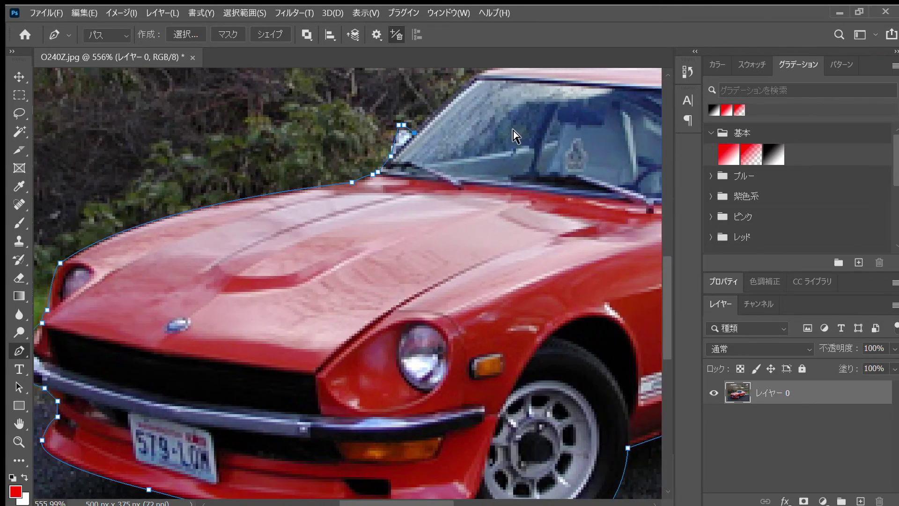
{"action": "scroll", "coordinate": [512, 131], "scroll_direction": "up", "scroll_amount": 4}
{"action": "left_click", "coordinate": [474, 179]}
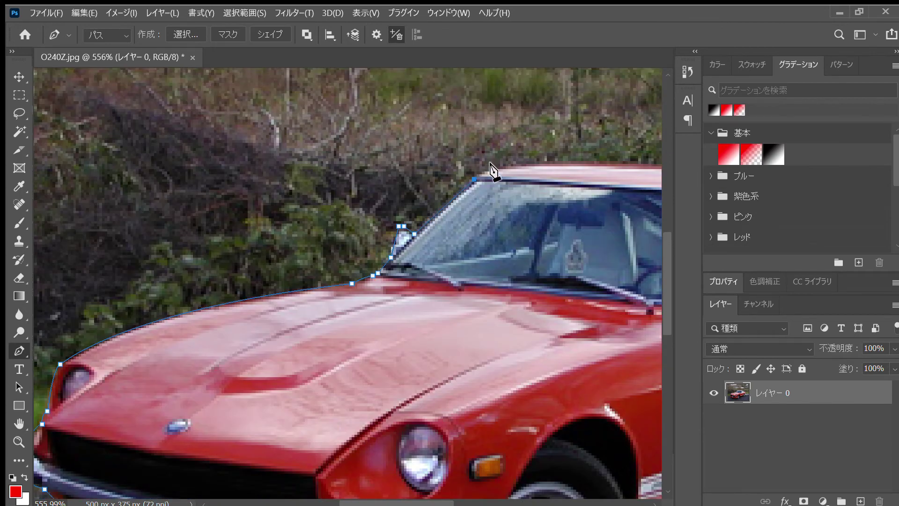
{"action": "left_click_drag", "start_coordinate": [518, 163], "coordinate": [551, 161]}
{"action": "scroll", "coordinate": [560, 201], "scroll_direction": "right", "scroll_amount": 8}
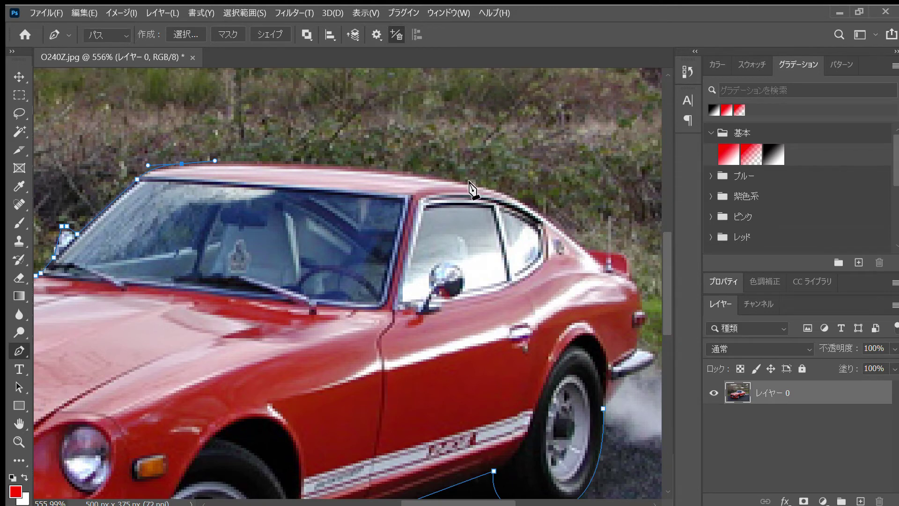
{"action": "left_click_drag", "start_coordinate": [471, 184], "coordinate": [534, 199]}
{"action": "left_click_drag", "start_coordinate": [603, 260], "coordinate": [609, 259]}
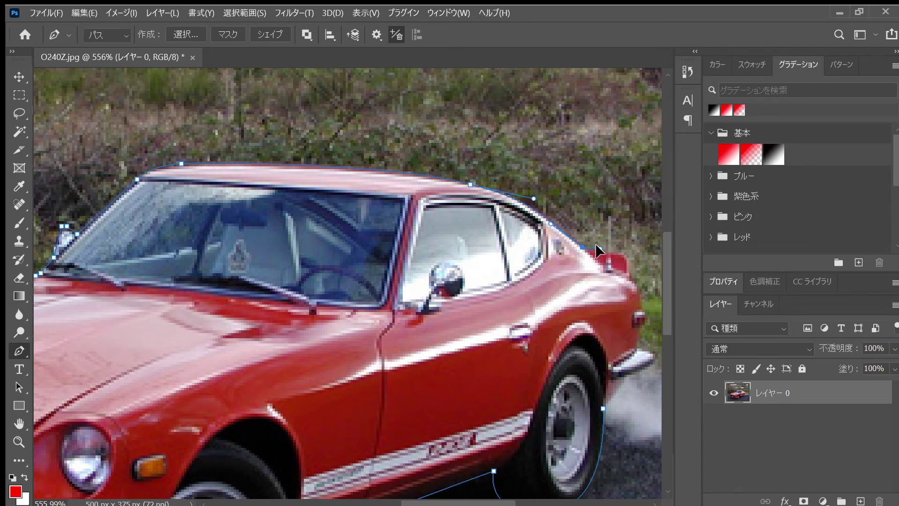
Step: Outline the antenna and the rear spoiler at the car's tail
{"action": "left_click", "coordinate": [607, 249]}
{"action": "left_click", "coordinate": [611, 251]}
{"action": "left_click_drag", "start_coordinate": [618, 288], "coordinate": [616, 292]}
{"action": "left_click", "coordinate": [633, 280]}
Step: Trace the path around the tail light and rear bumper and close it at the starting point on the rear tyre
{"action": "left_click_drag", "start_coordinate": [630, 327], "coordinate": [630, 332]}
{"action": "left_click_drag", "start_coordinate": [640, 326], "coordinate": [628, 325]}
{"action": "left_click_drag", "start_coordinate": [626, 326], "coordinate": [546, 405]}
{"action": "left_click", "coordinate": [604, 408]}
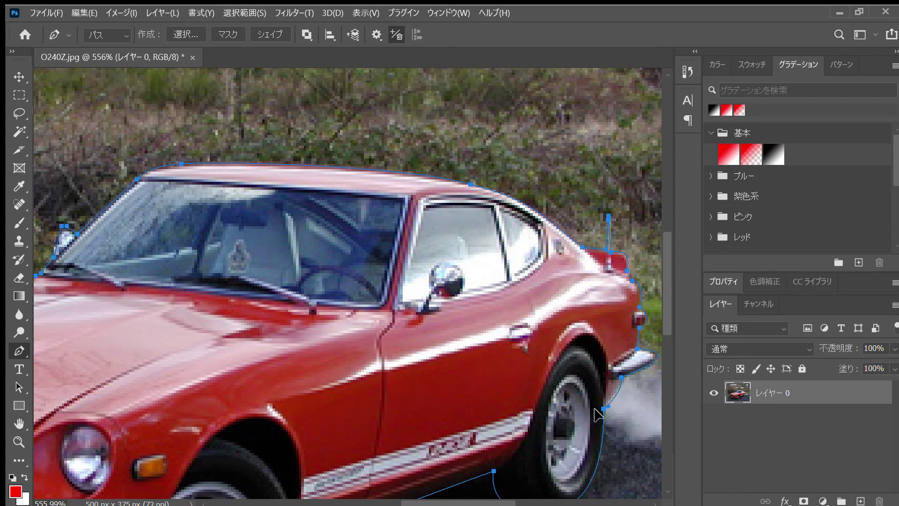
{"action": "left_click_drag", "start_coordinate": [594, 409], "coordinate": [597, 408]}
Step: Convert the closed path into a selection and delete the background around the car
{"action": "key", "text": "i"}
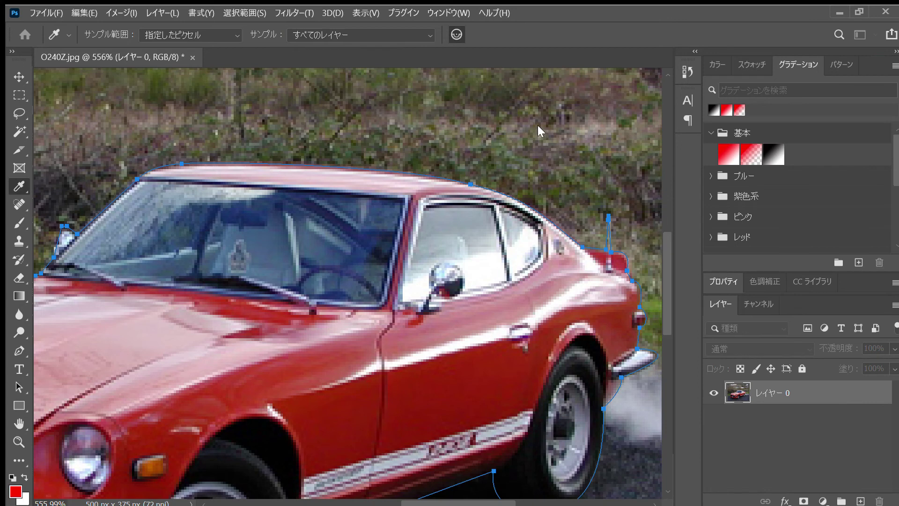
{"action": "key", "text": "p"}
{"action": "key", "text": "ctrl+Return"}
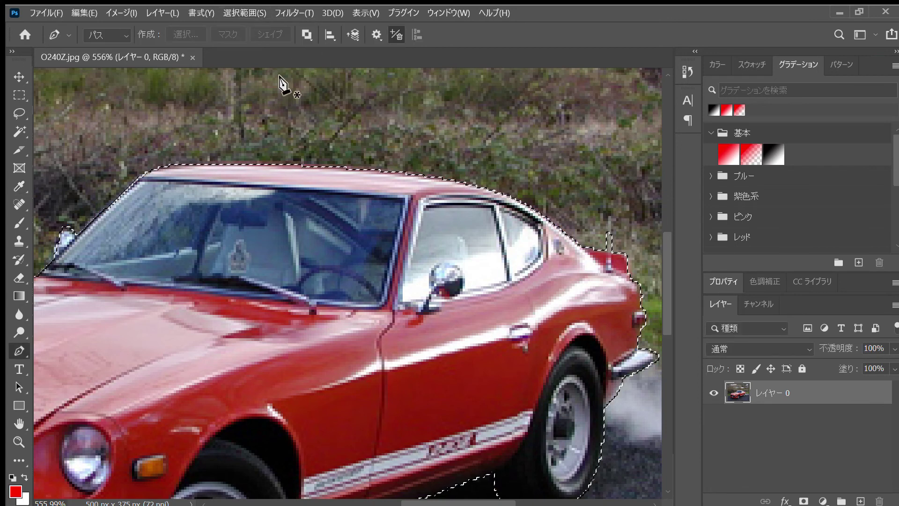
{"action": "key", "text": "Delete"}
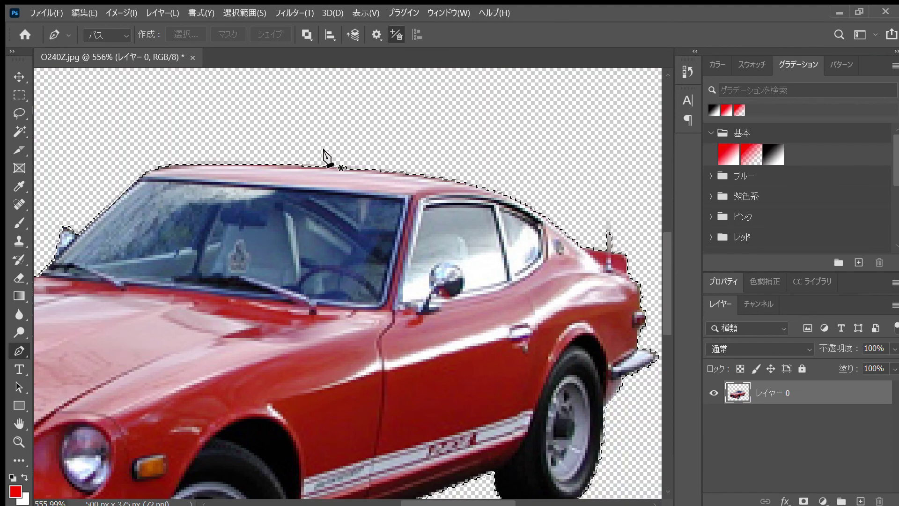
Step: Draw a rectangular slice that encloses the whole cut-out car
{"action": "scroll", "coordinate": [318, 153], "scroll_direction": "down", "scroll_amount": 6}
{"action": "scroll", "coordinate": [312, 164], "scroll_direction": "down", "scroll_amount": 3}
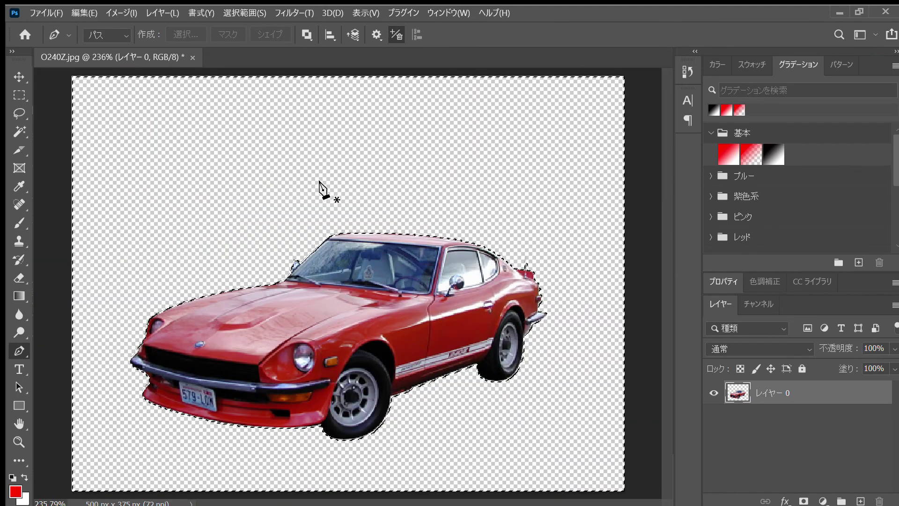
{"action": "left_click", "coordinate": [17, 148]}
{"action": "left_click_drag", "start_coordinate": [117, 222], "coordinate": [557, 446]}
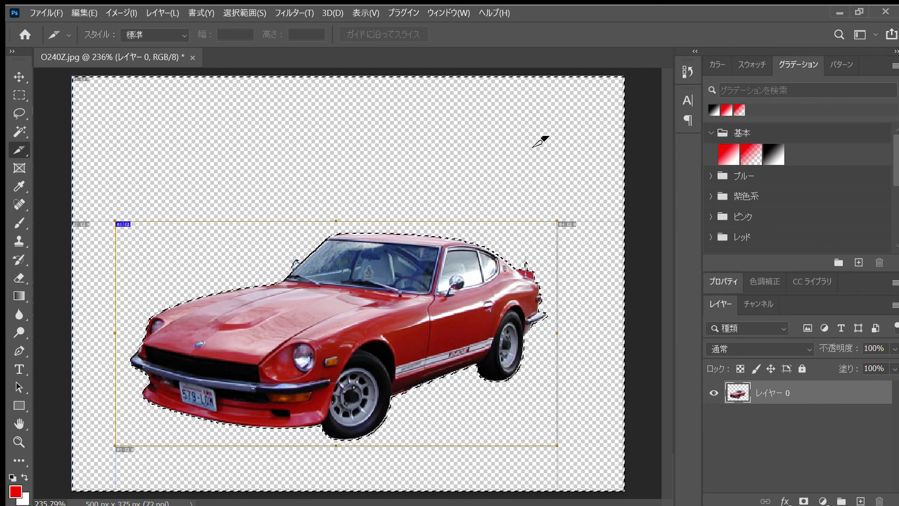